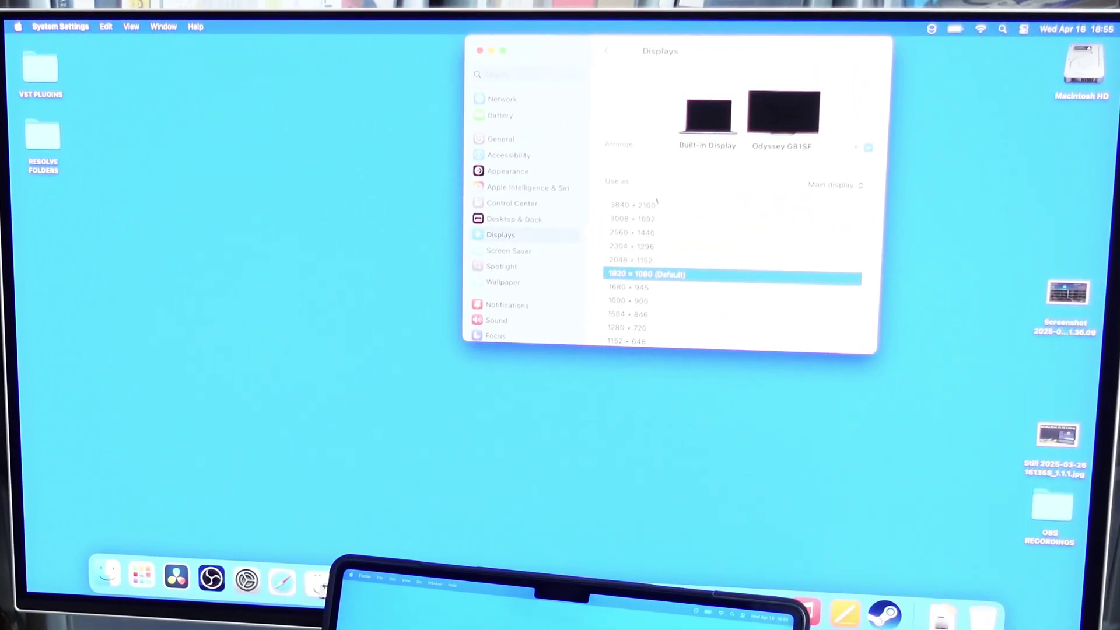
scroll(643, 245, down, 3)
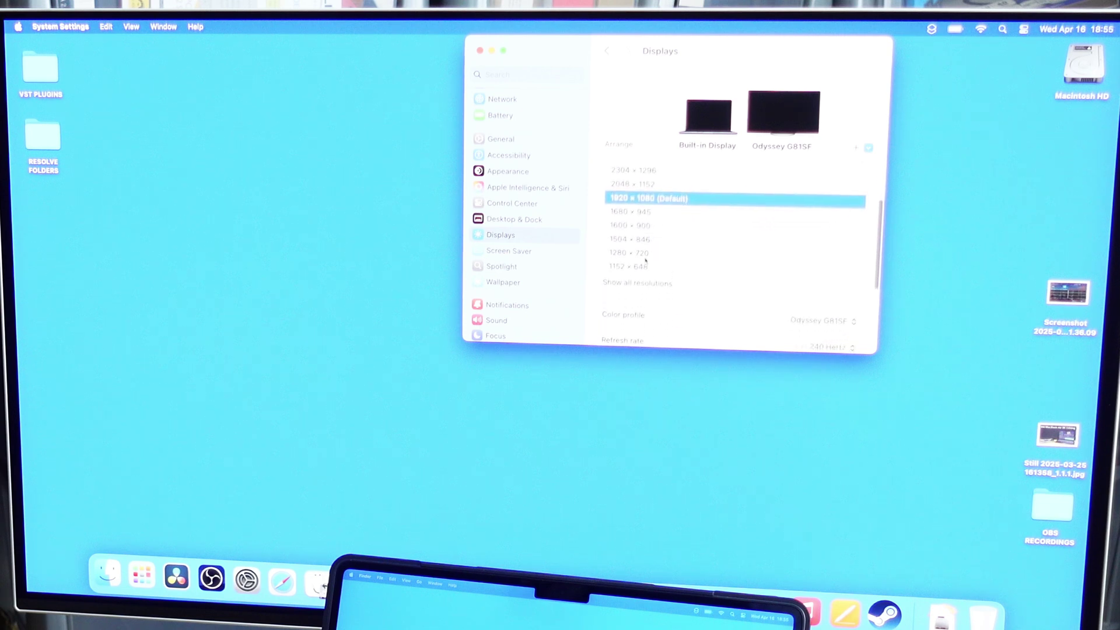
Switch the Odyssey G81SF to the scaled 1152 × 648 resolution and confirm the change
click(640, 267)
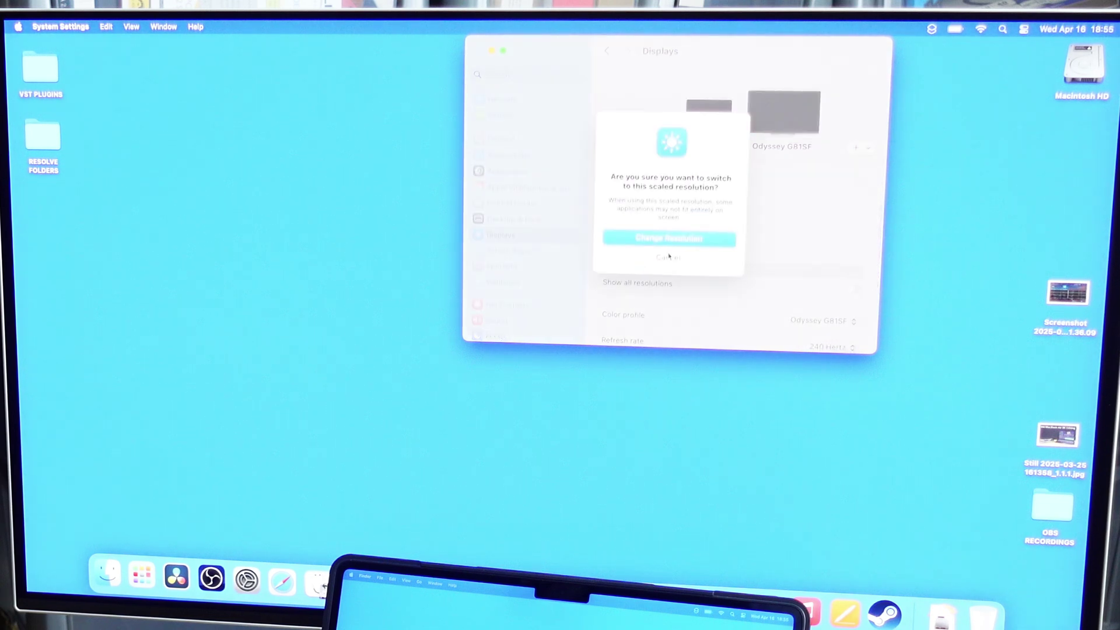
click(670, 239)
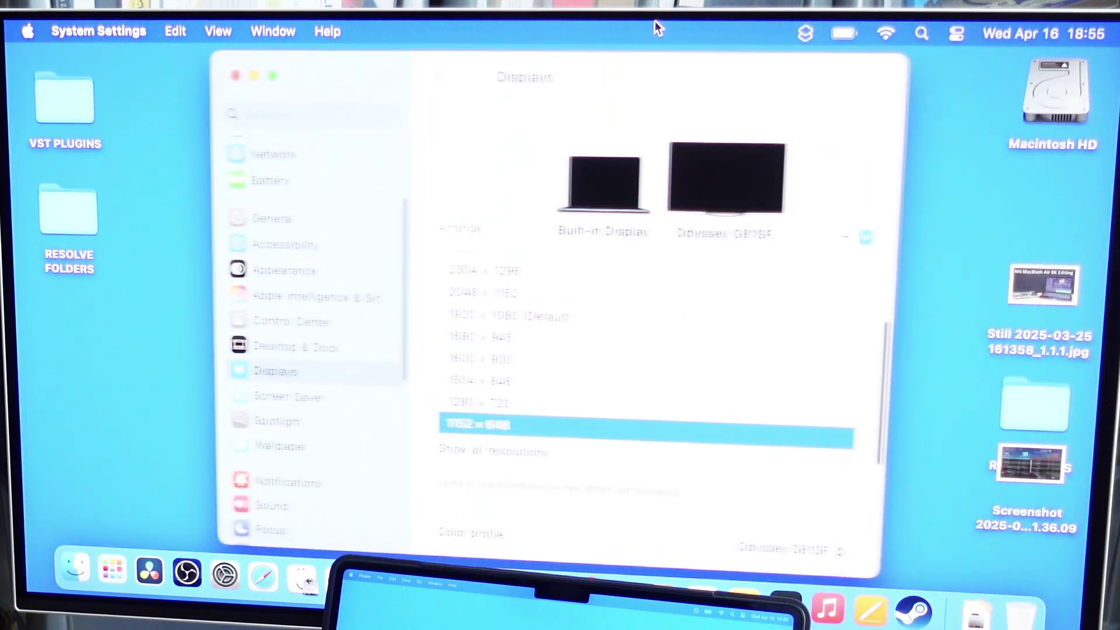
scroll(555, 469, down, 5)
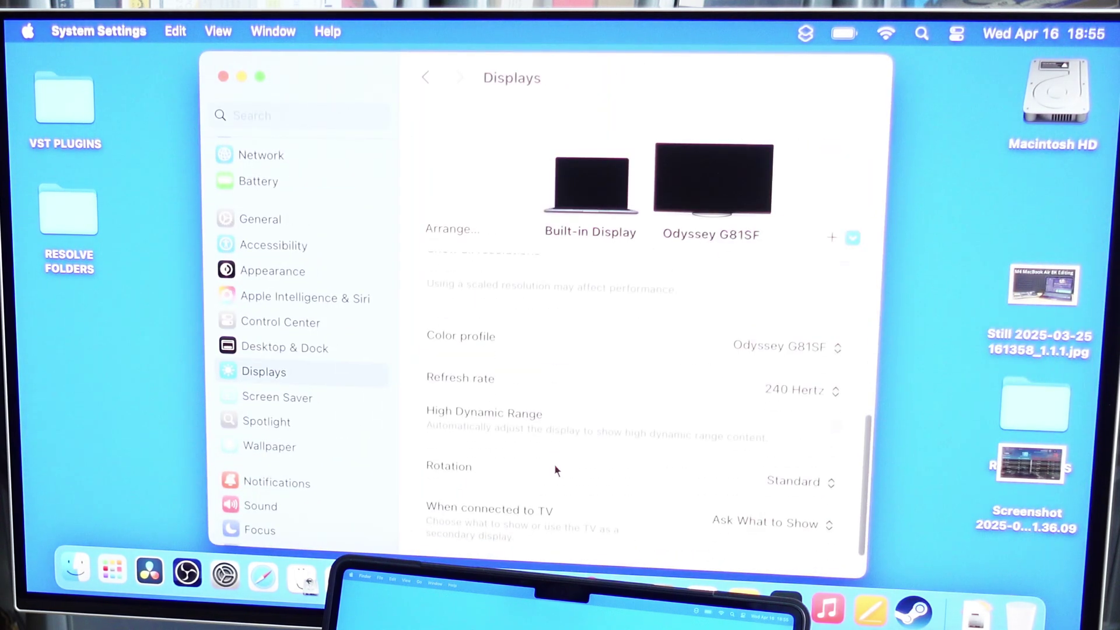
click(804, 385)
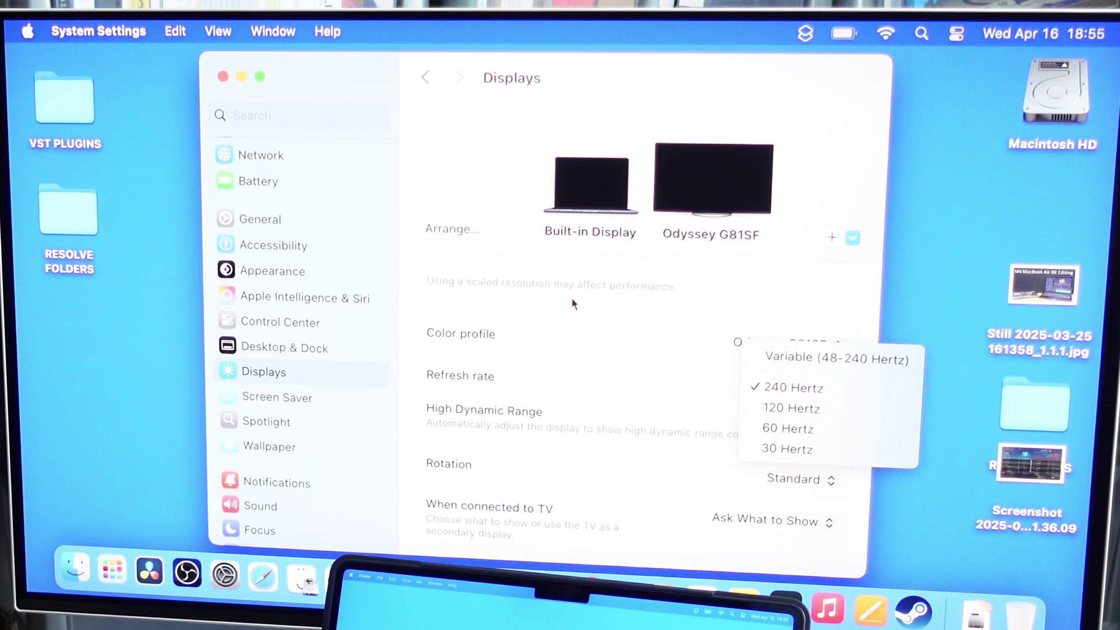
click(567, 312)
scroll(567, 312, up, 3)
scroll(567, 313, up, 3)
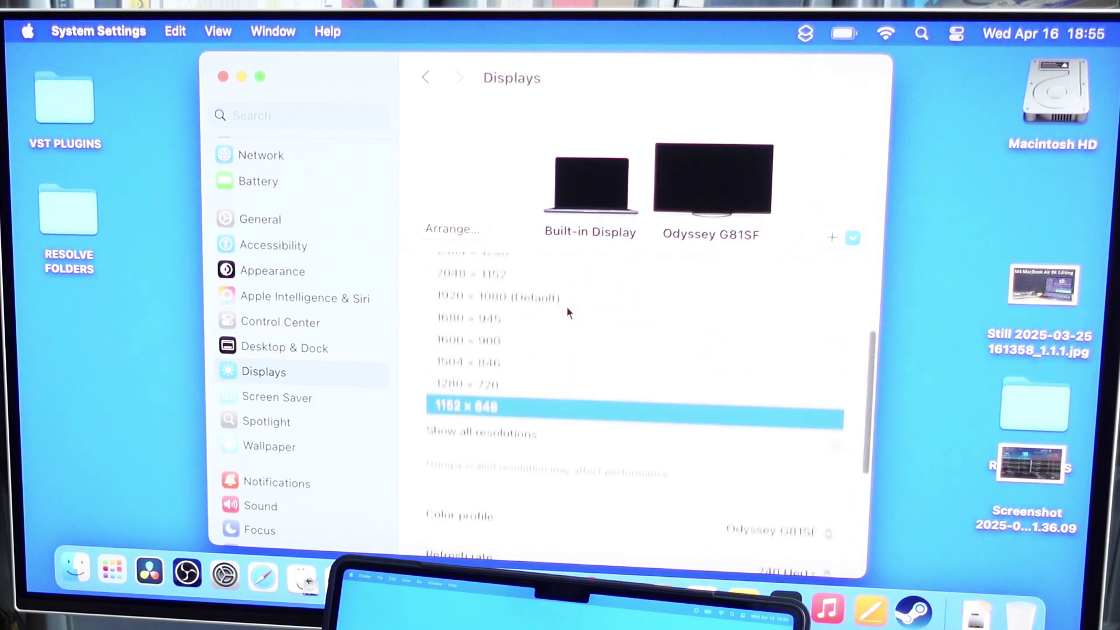
scroll(567, 312, up, 2)
scroll(567, 308, up, 3)
scroll(567, 308, up, 2)
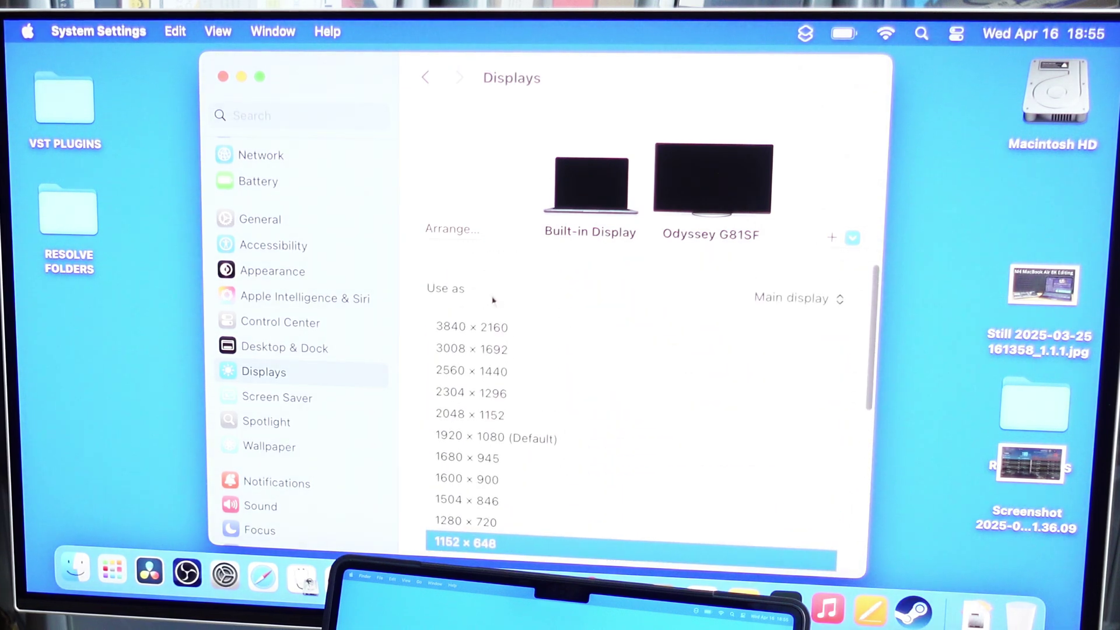
Select 3840 × 2160 as the Odyssey G81SF's resolution
click(481, 326)
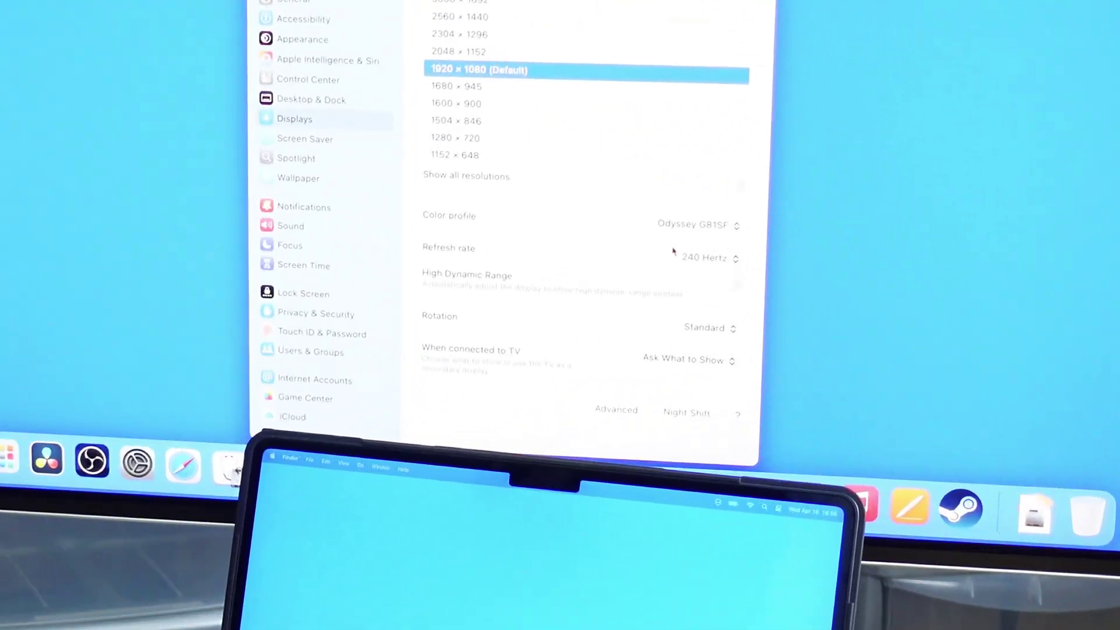
Open the Refresh rate list to check that 240 Hertz is available and selected
click(804, 258)
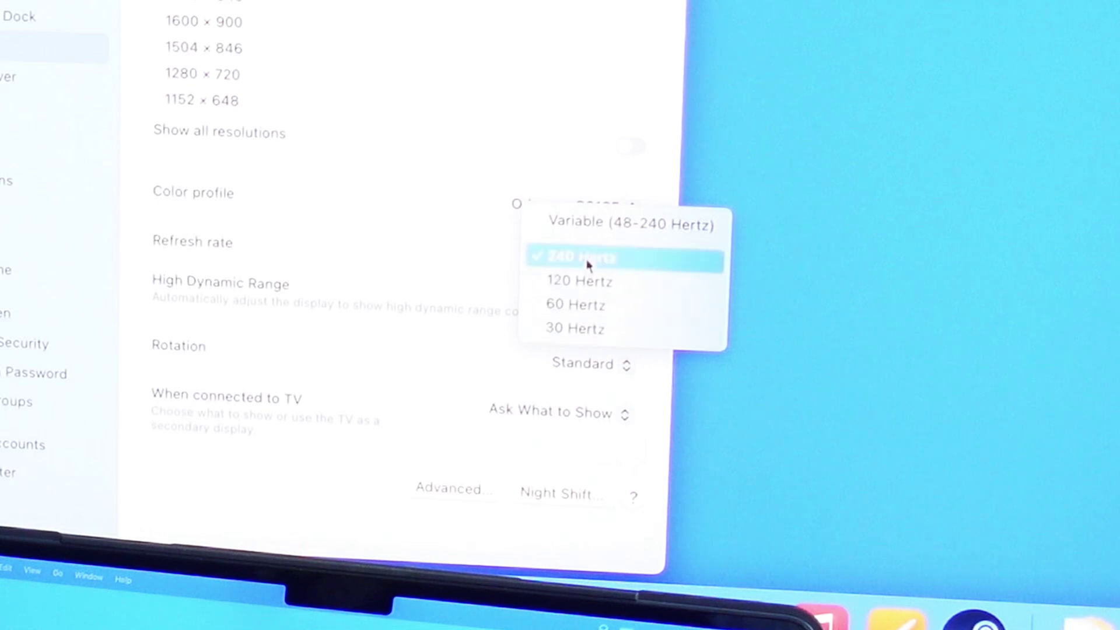